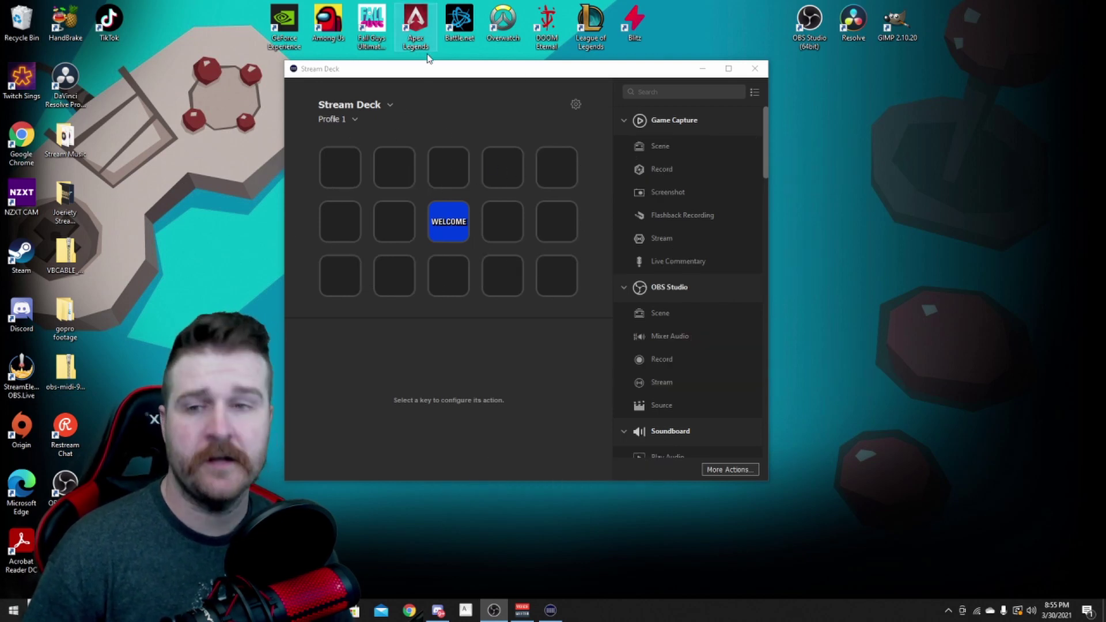
- Move the Stream Deck window slightly and choose Profile 1 as the active profile
drag(438, 69, 460, 61)
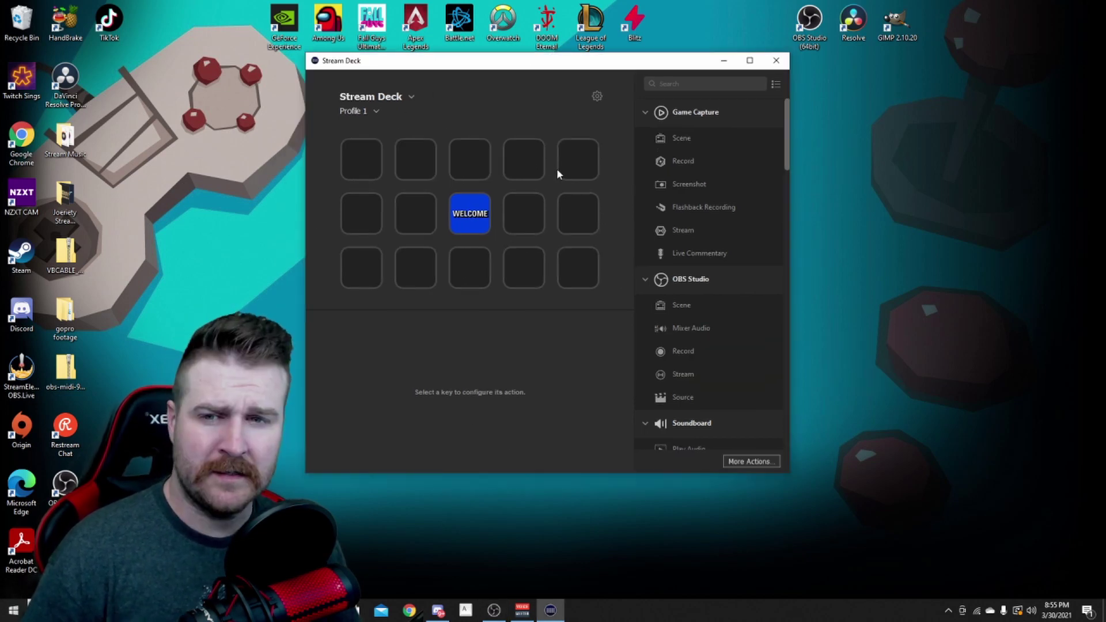
click(378, 113)
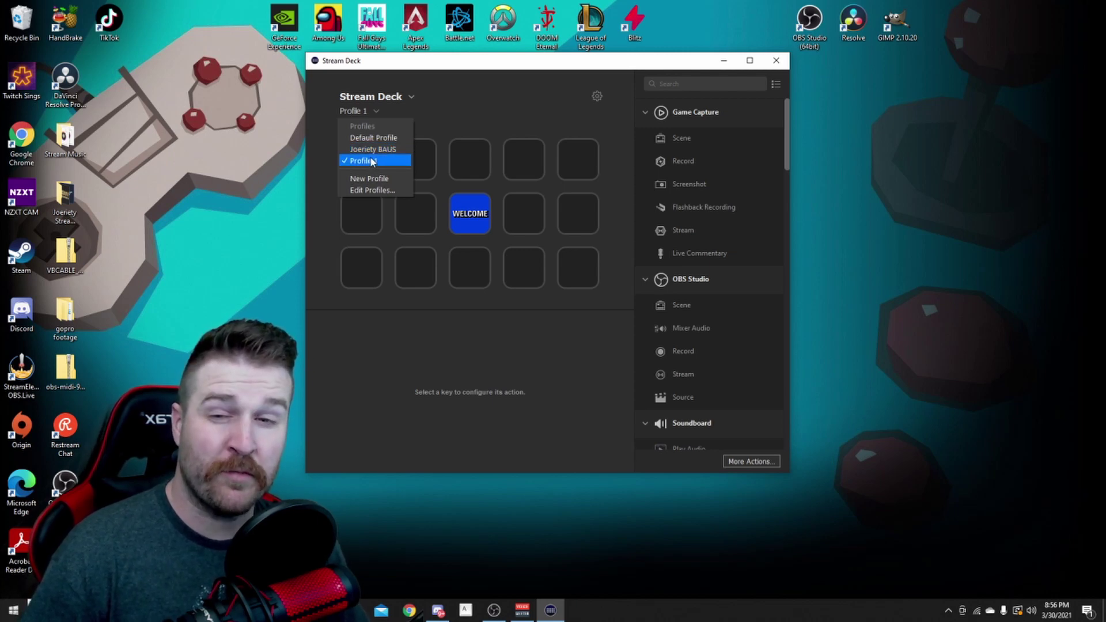
click(371, 161)
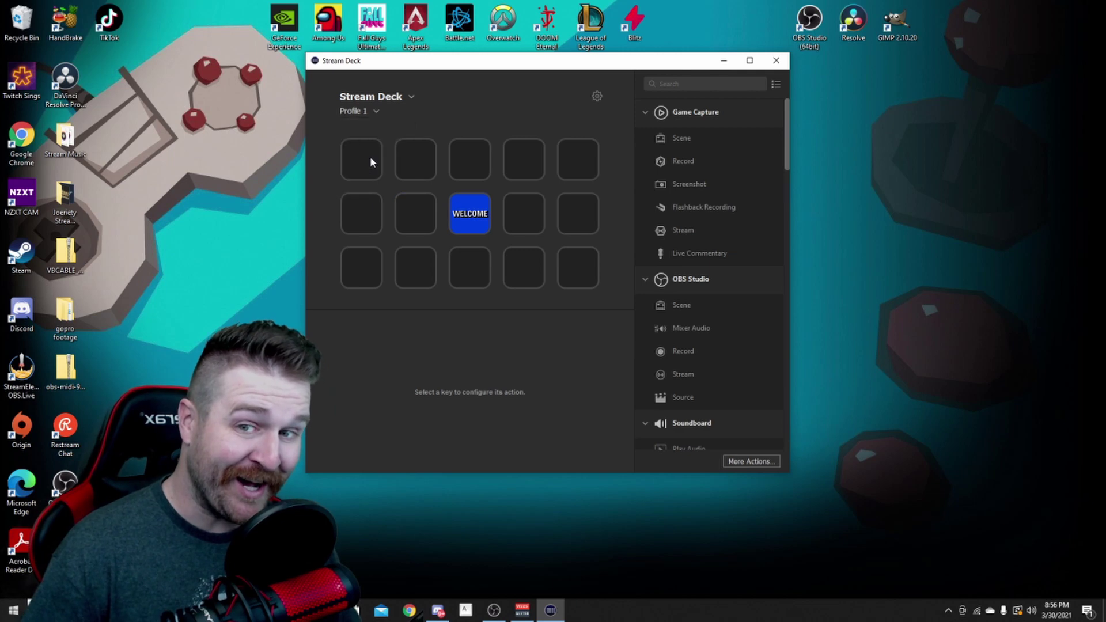
- Rename Profile 1 to PooPoo2 in the profile preferences
click(375, 112)
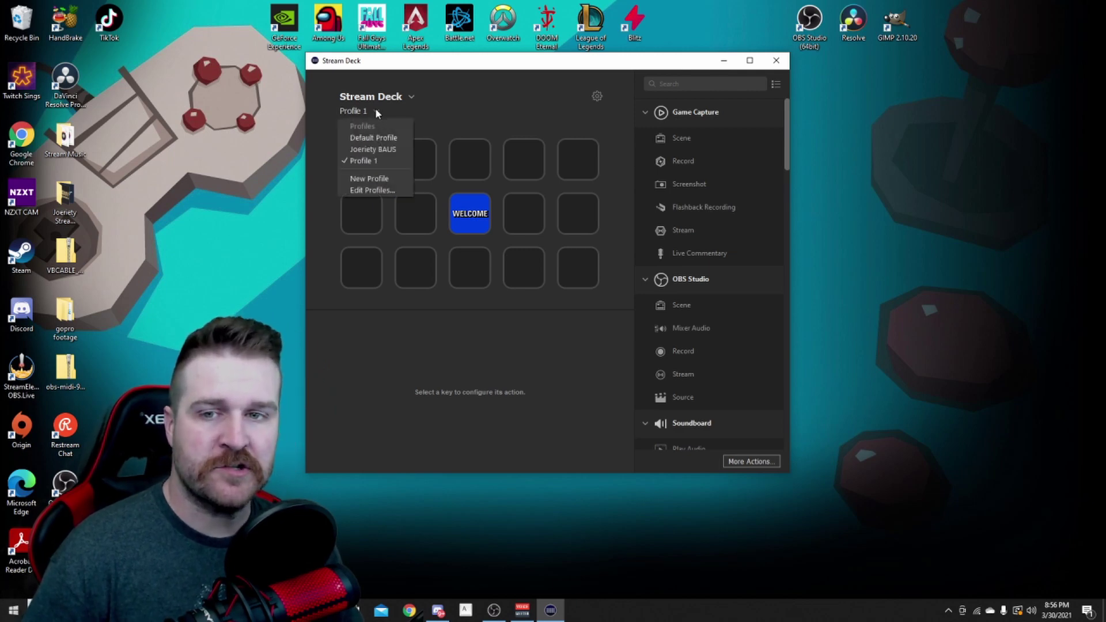
click(383, 191)
right_click(629, 202)
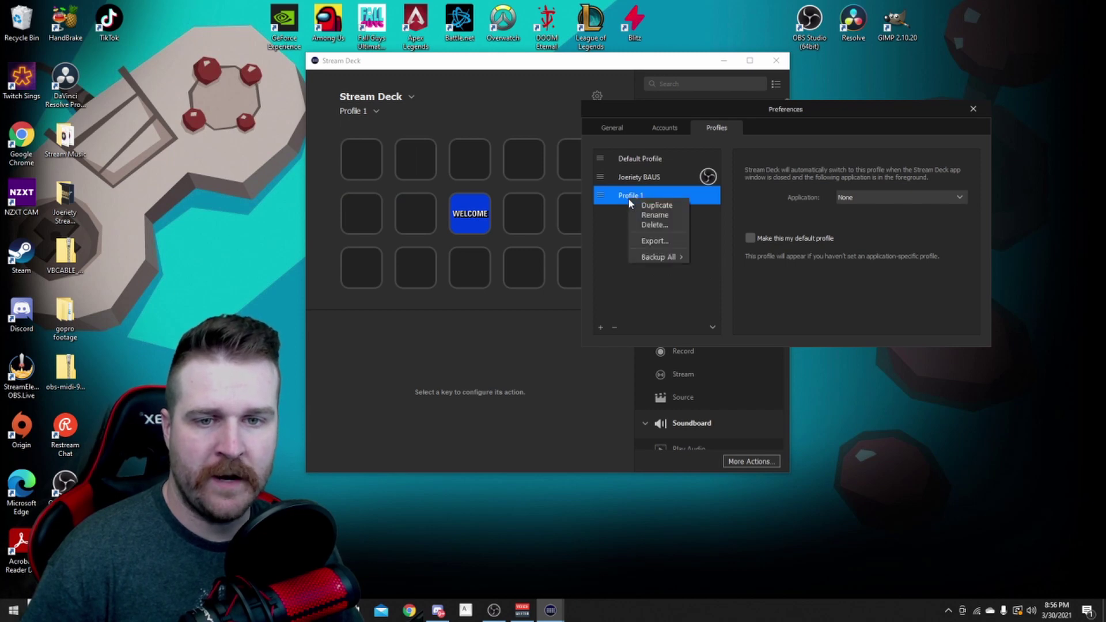
click(655, 215)
key(BackSpace)
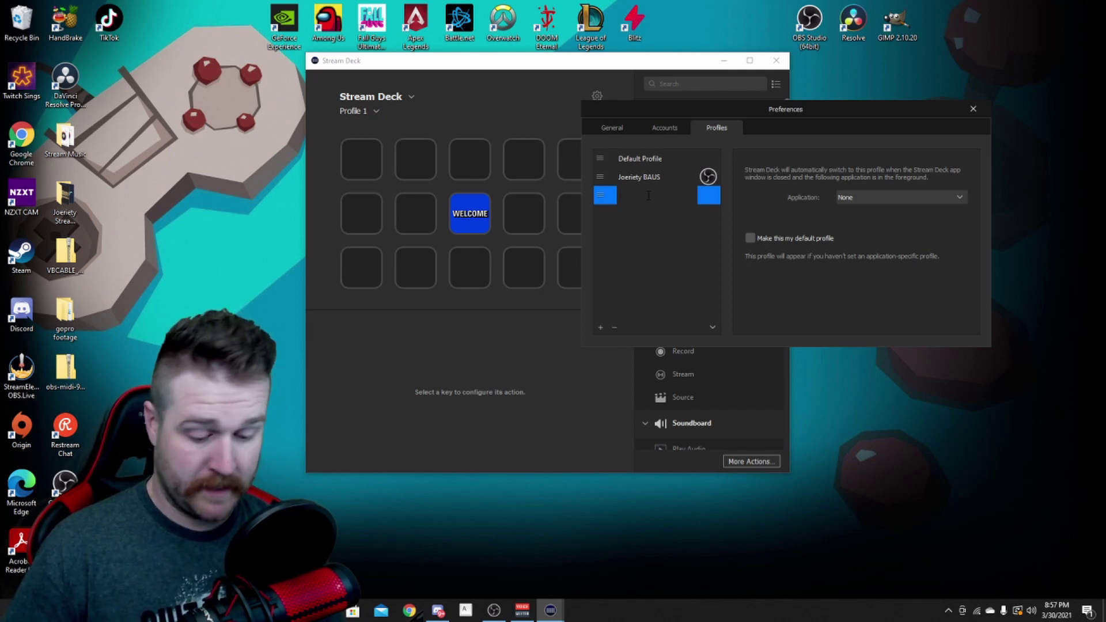
text(PooPoo2)
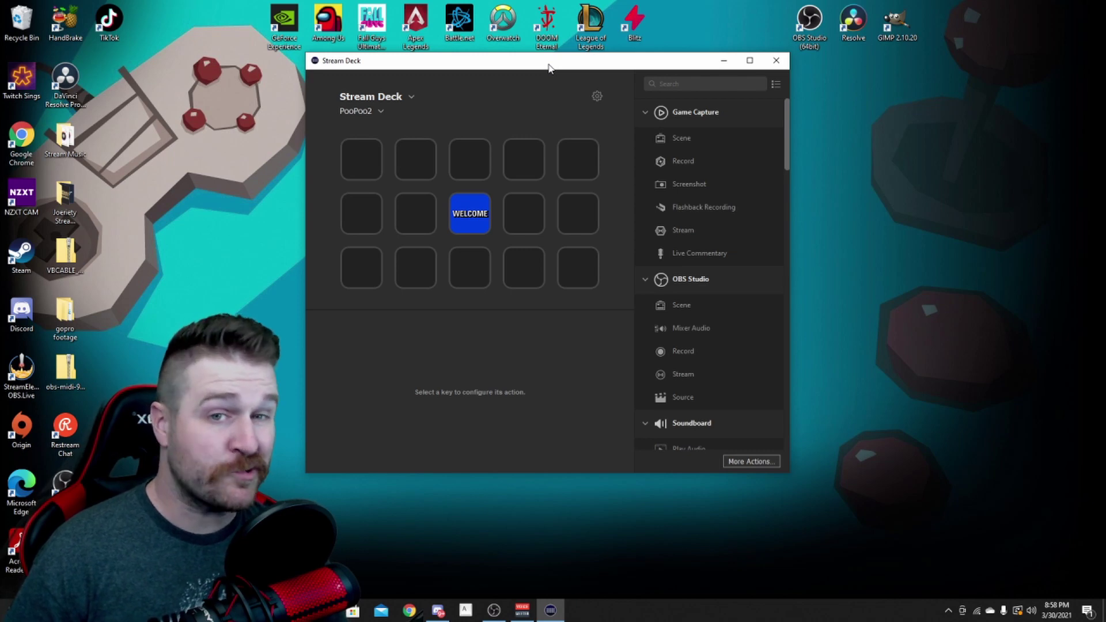
key(alt+Tab)
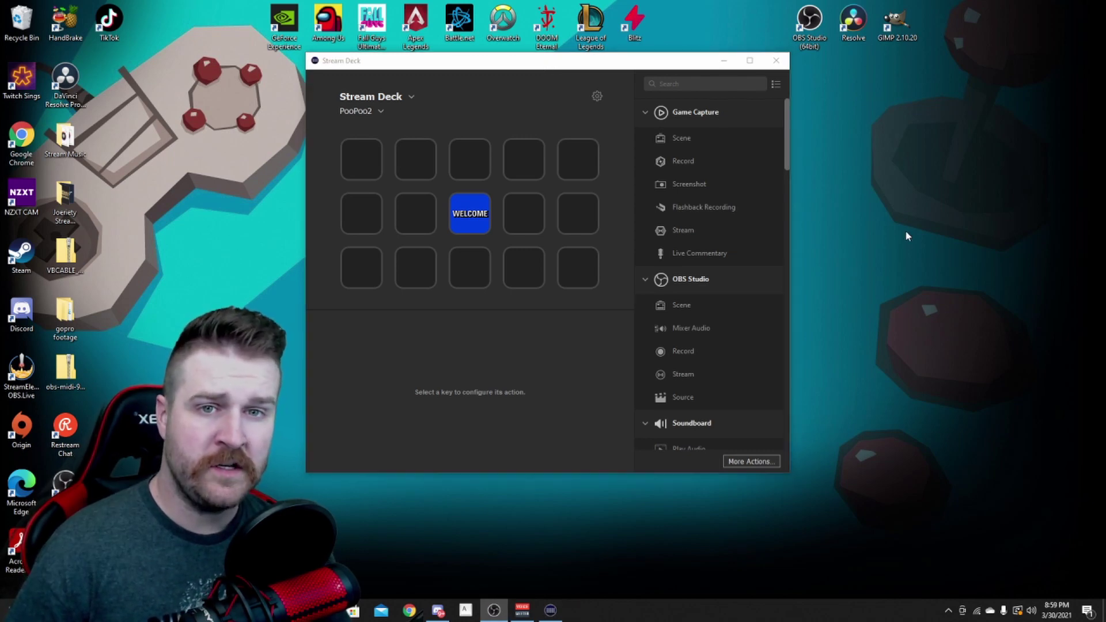
right_click(814, 30)
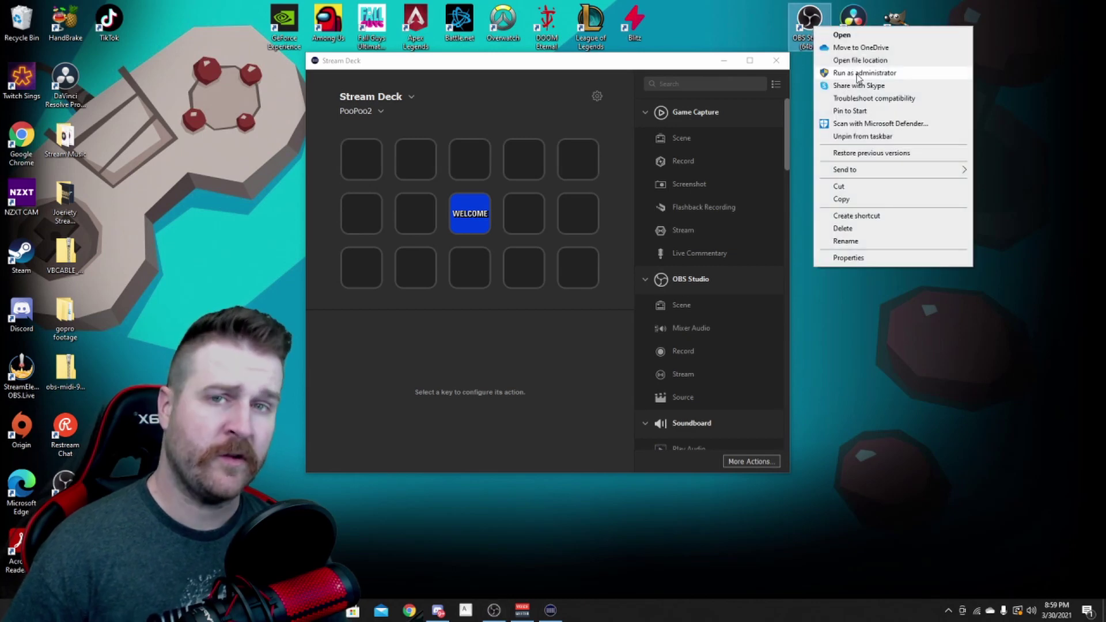
click(789, 247)
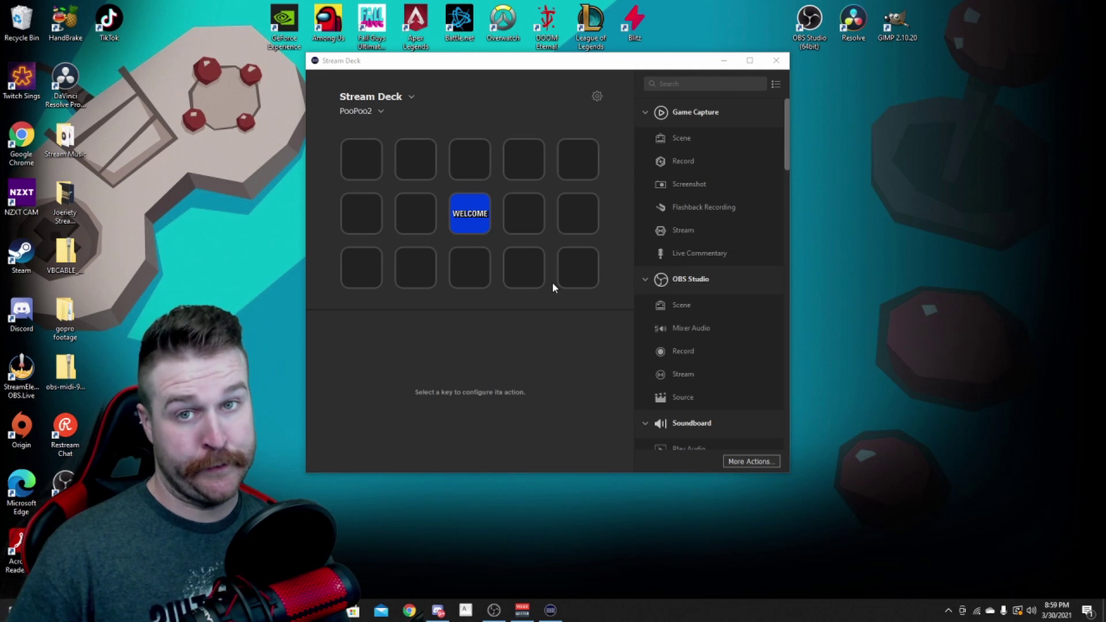
- Look through the list of available key actions, including the Game Capture and OBS Studio groups
scroll(689, 174, down, 5)
scroll(691, 179, up, 5)
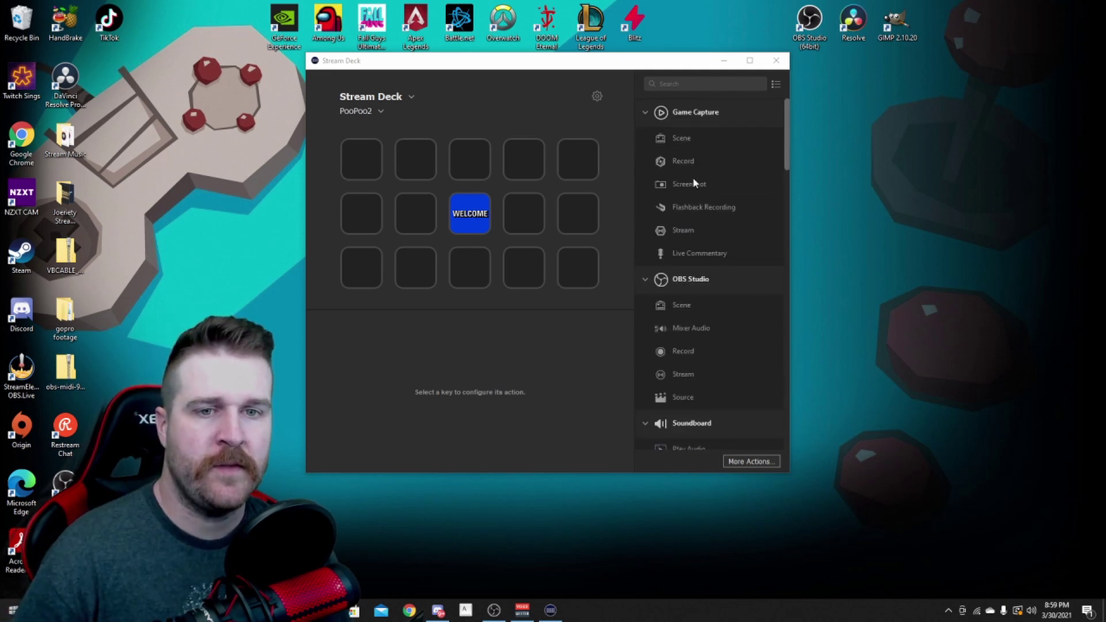
scroll(694, 182, down, 18)
scroll(694, 314, up, 18)
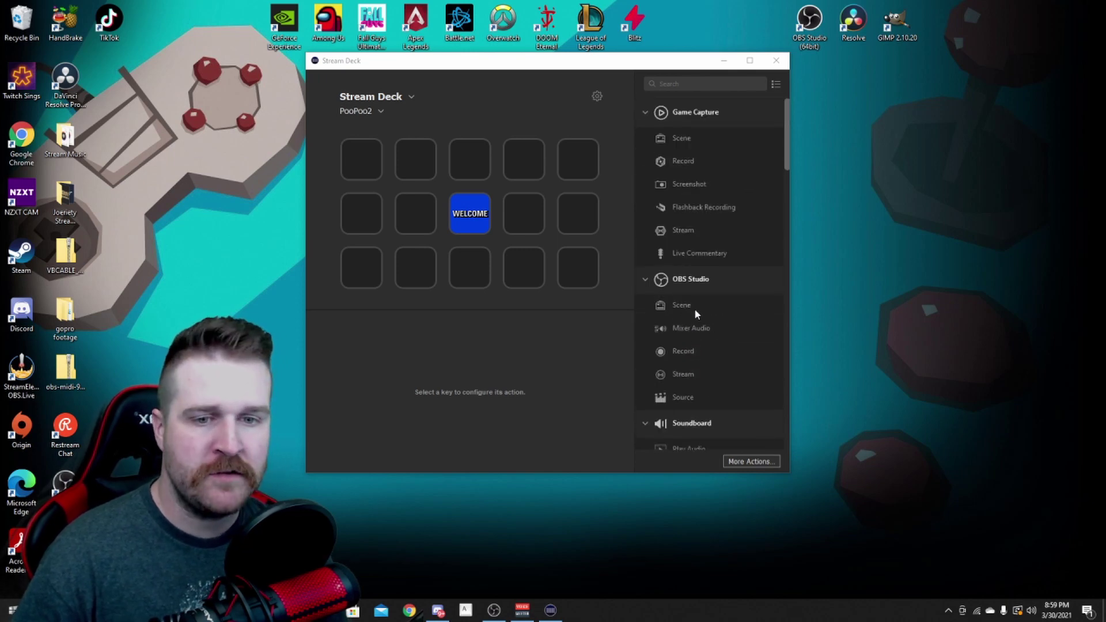
scroll(689, 281, down, 2)
scroll(696, 270, up, 2)
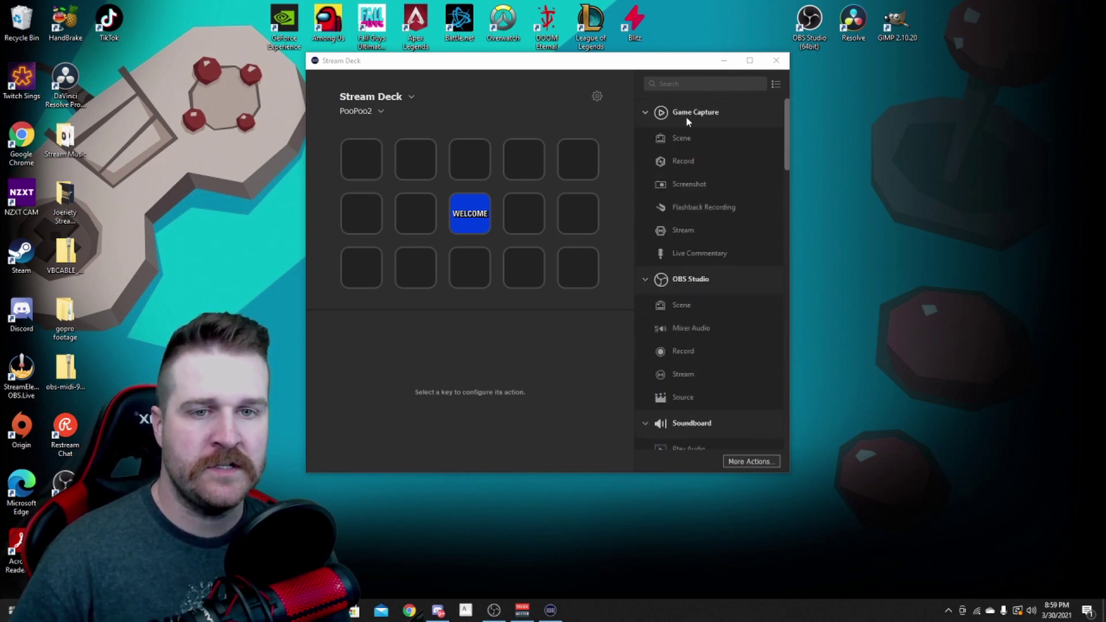
scroll(722, 275, down, 2)
scroll(720, 274, up, 1)
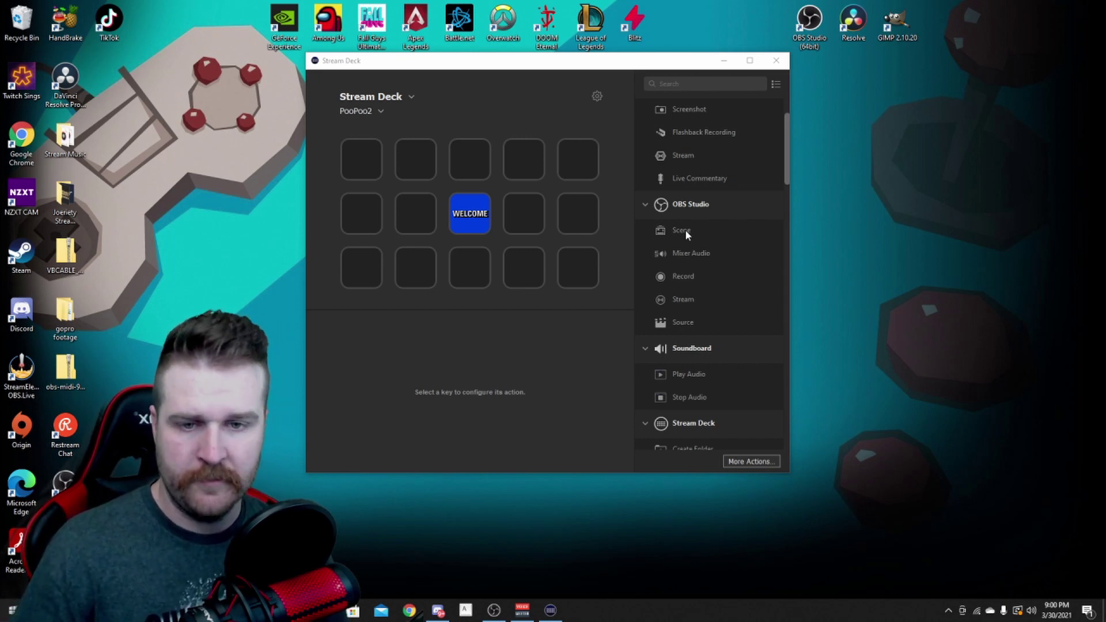
- Open the web page linked to the Welcome key and view it in a maximized browser window
click(464, 207)
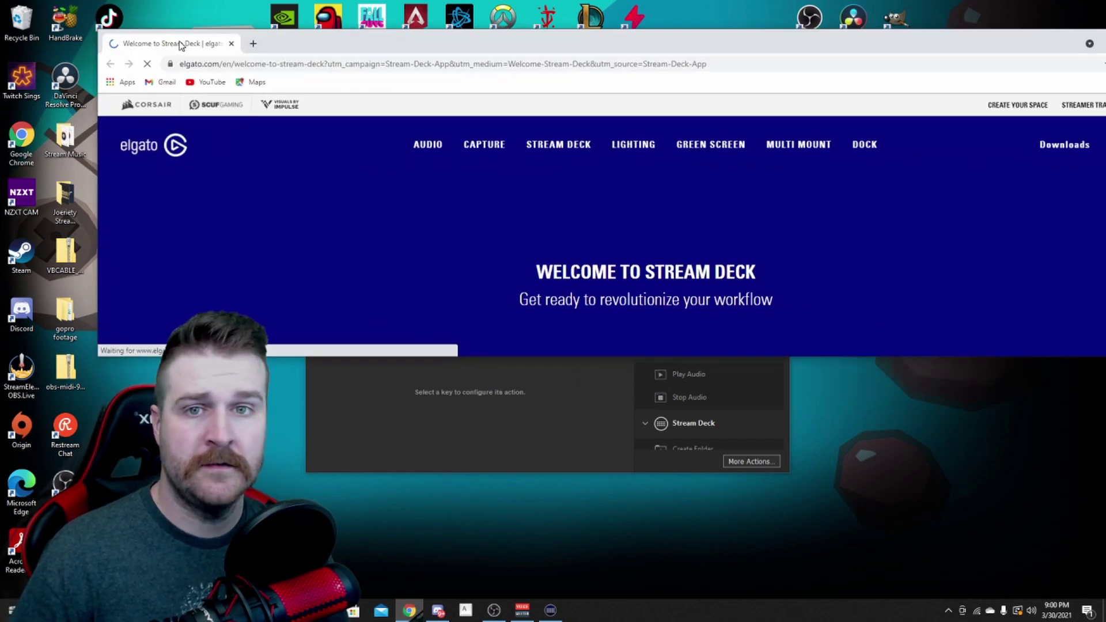
double_click(181, 46)
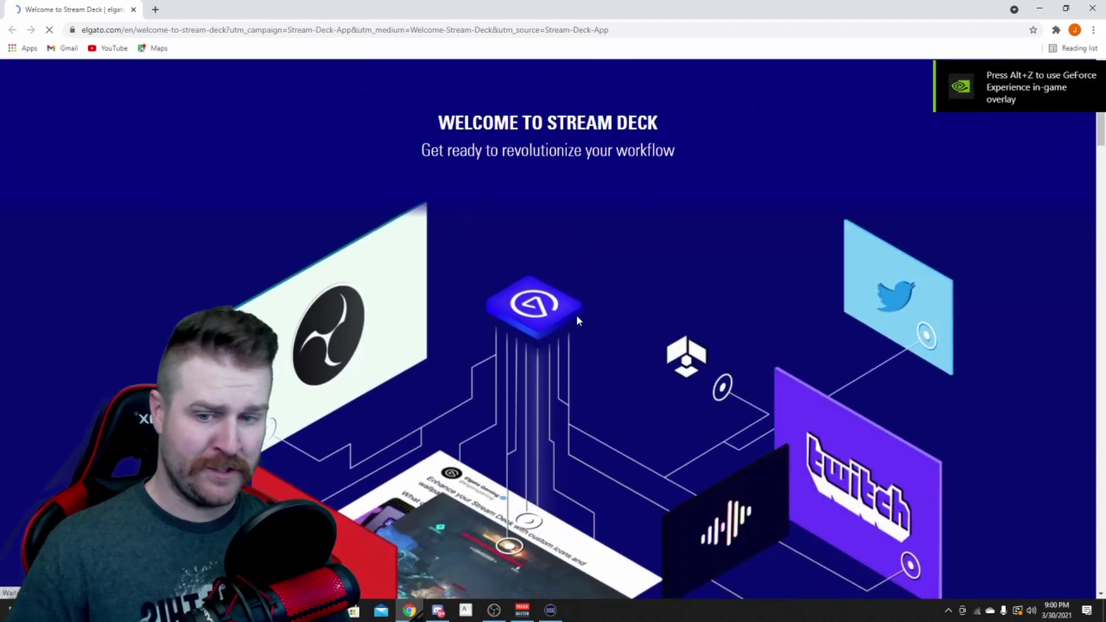
scroll(580, 305, down, 2)
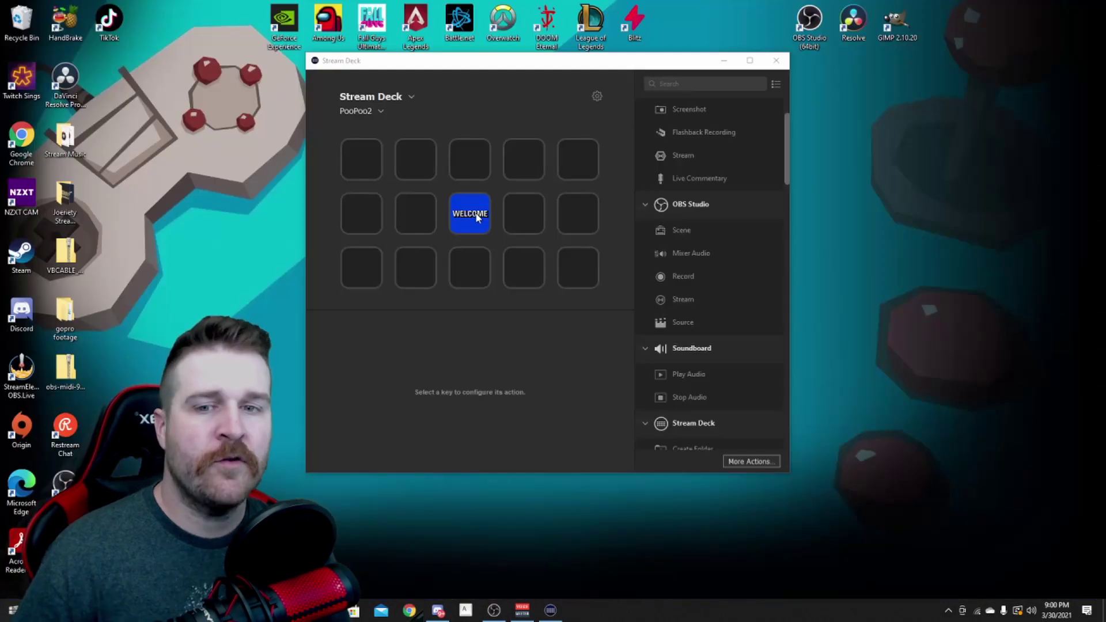
- Delete the Welcome key from the PooPoo2 profile and confirm the deletion
right_click(471, 213)
click(496, 237)
click(567, 296)
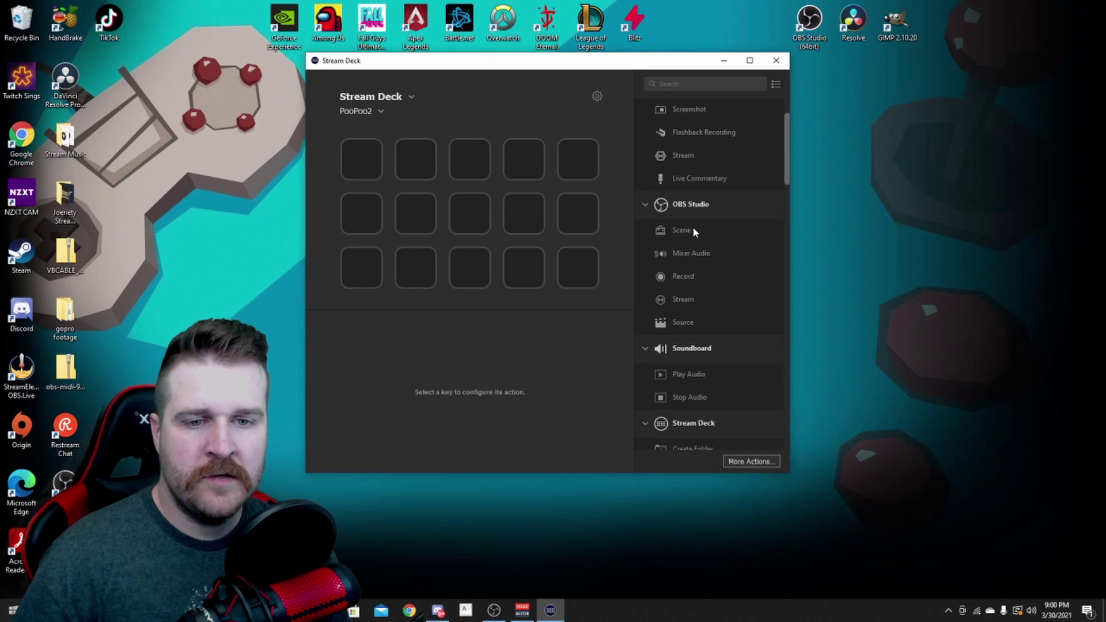
- Assign the OBS Studio Scene action to the first key of the top row
drag(694, 230, 364, 165)
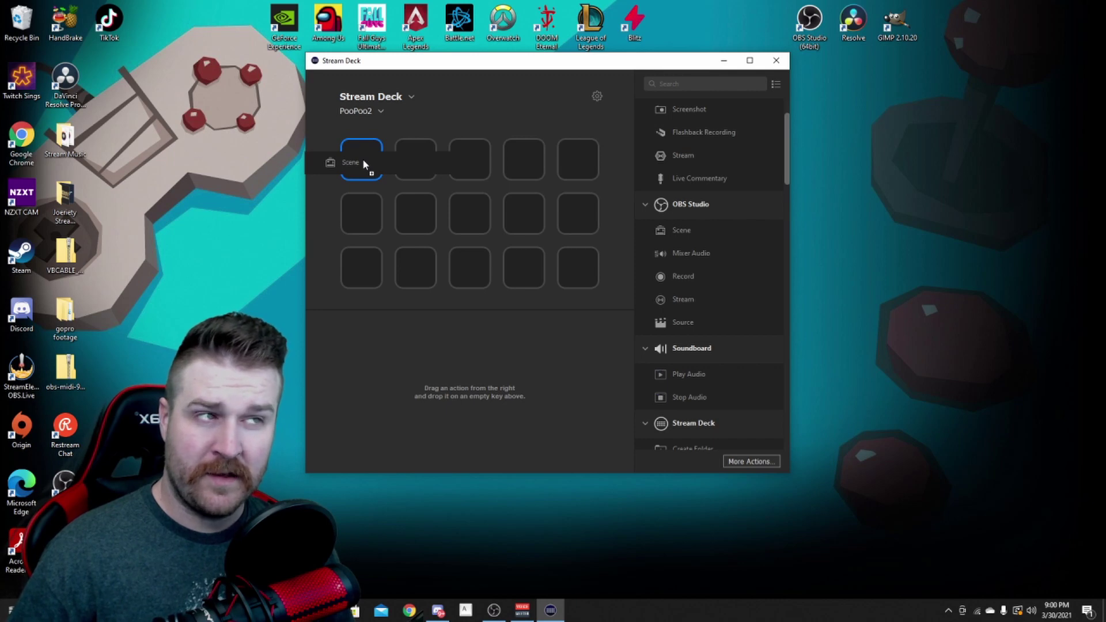
drag(363, 164, 364, 164)
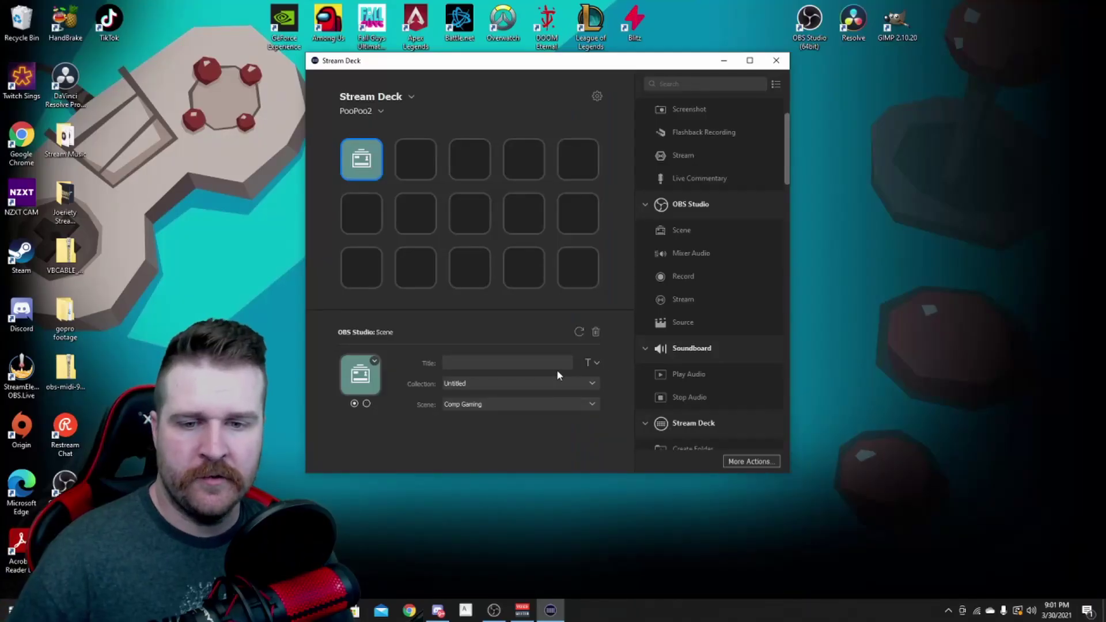
- Title the new scene key Scene 1 and set its scene to starting soon
click(477, 363)
text(S)
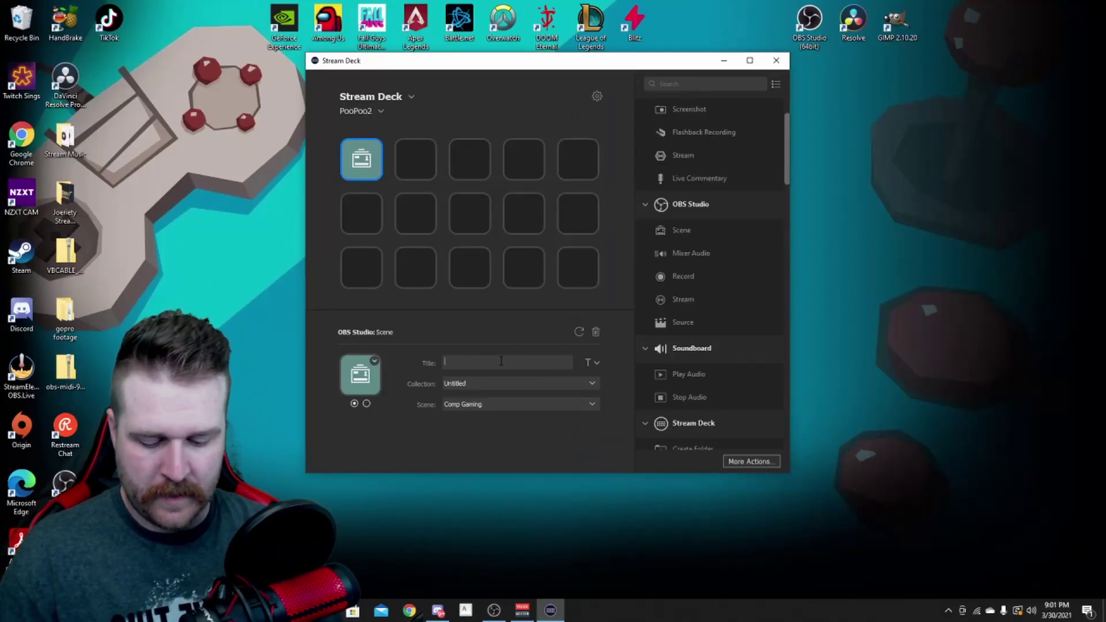
text(ce)
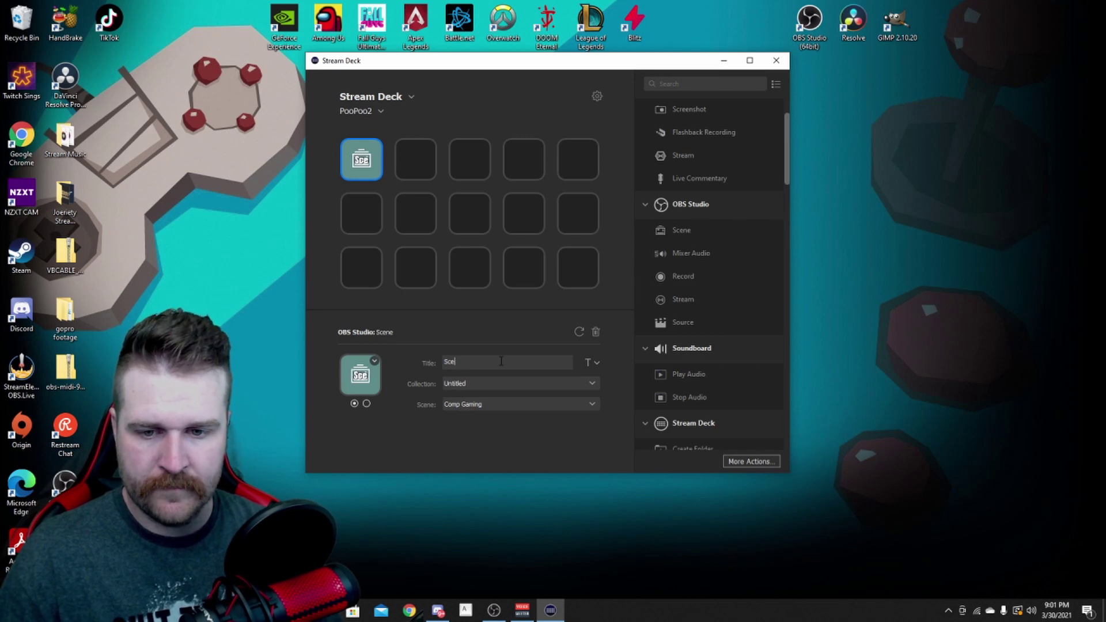
text(ne 1)
click(482, 404)
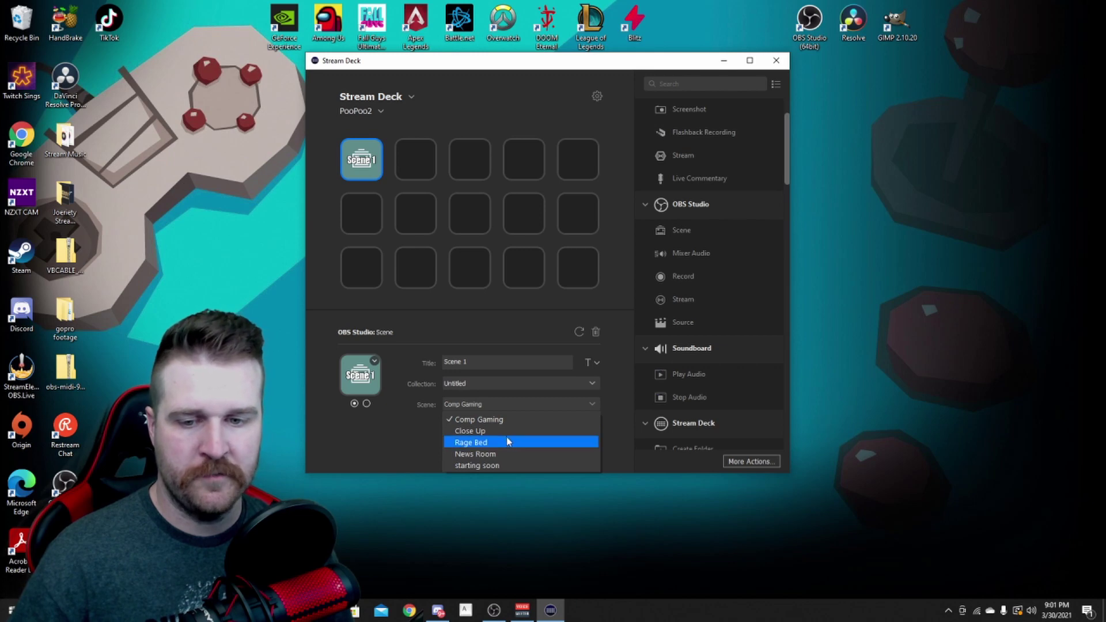
click(495, 466)
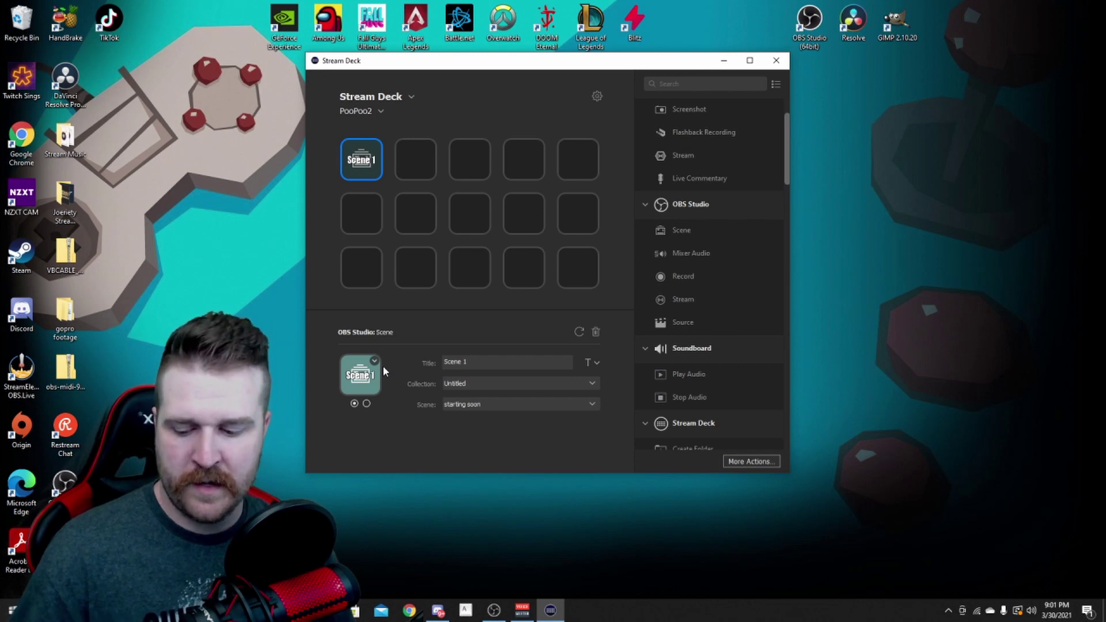